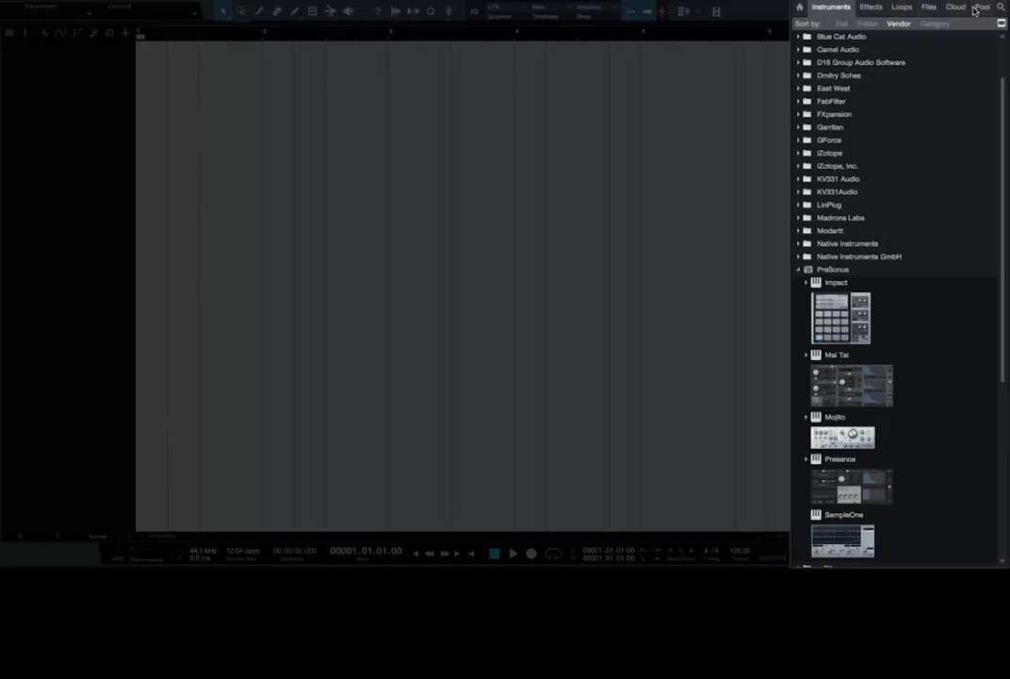
Step: Switch the Browser from Instruments to Loops, showing style folders like Jazz, Rock and Blues
left_click(900, 8)
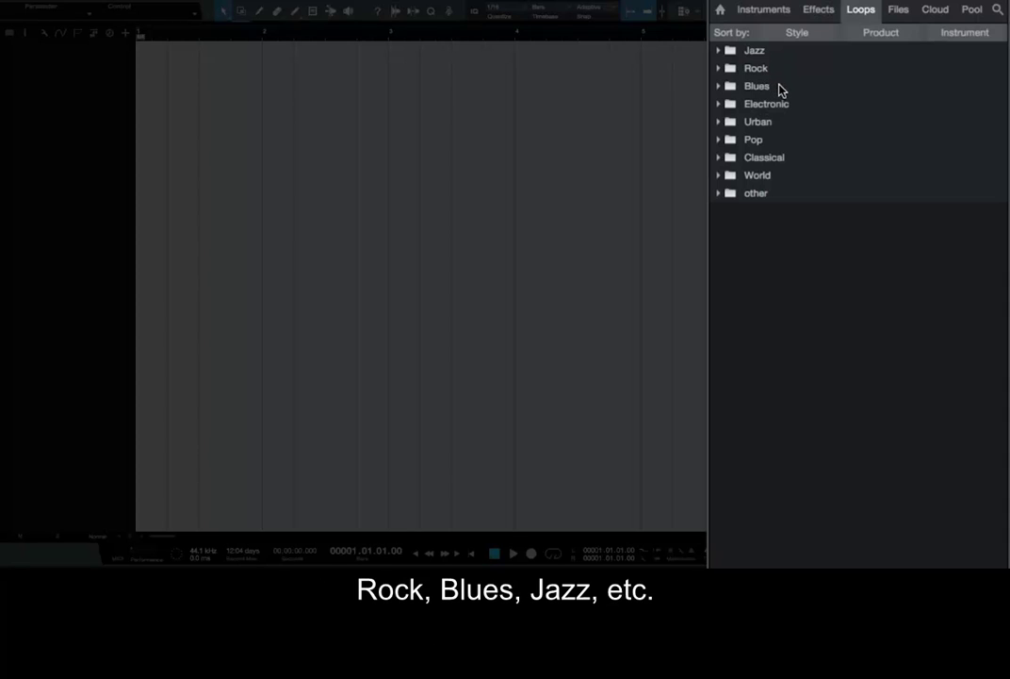
Step: Change the first loop grouping to Product, then to Vendor, leaving one PreSonus folder
left_click(800, 35)
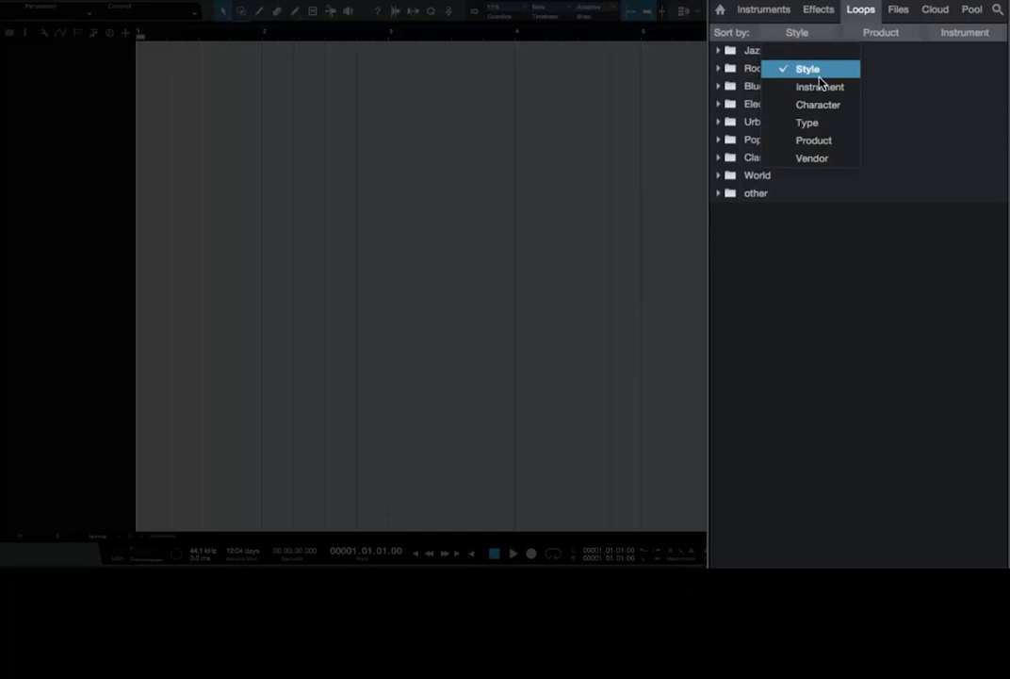
left_click(830, 142)
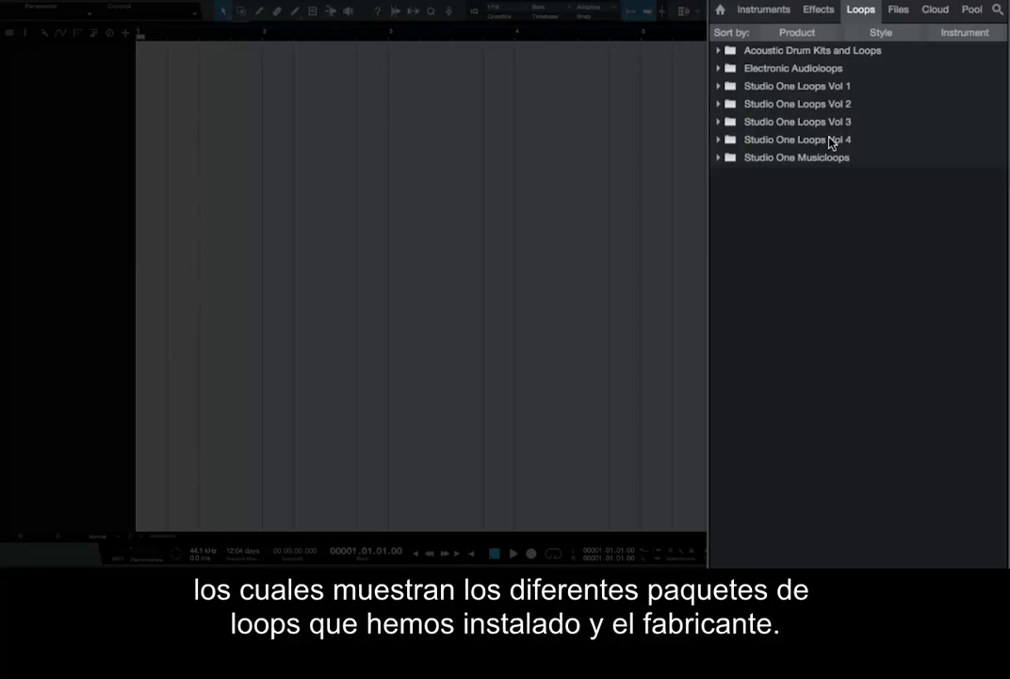
left_click(820, 34)
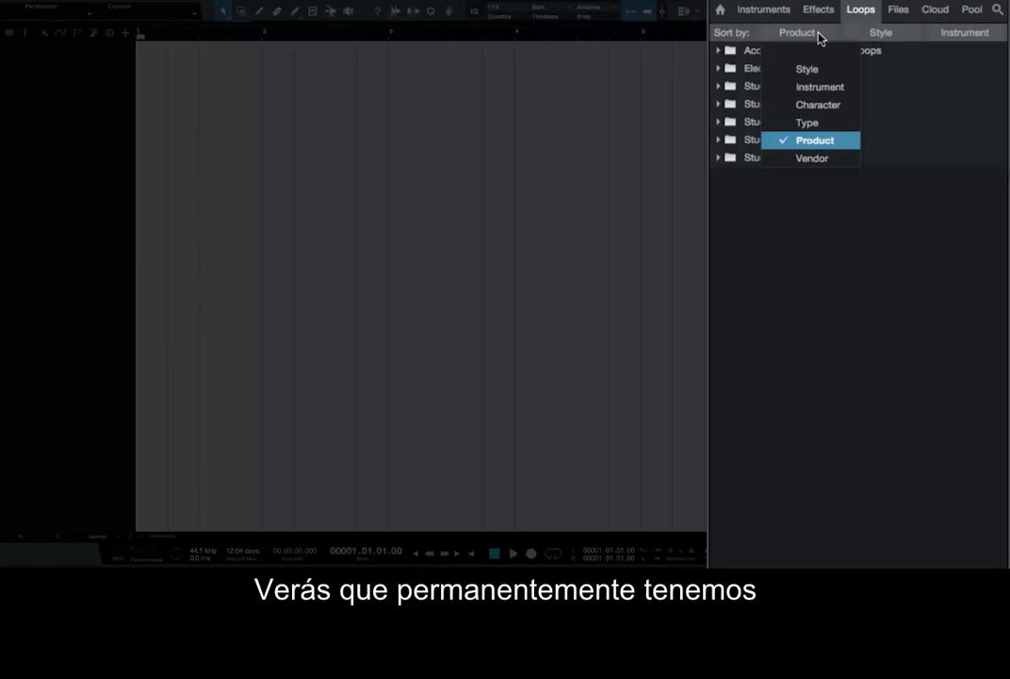
left_click(833, 157)
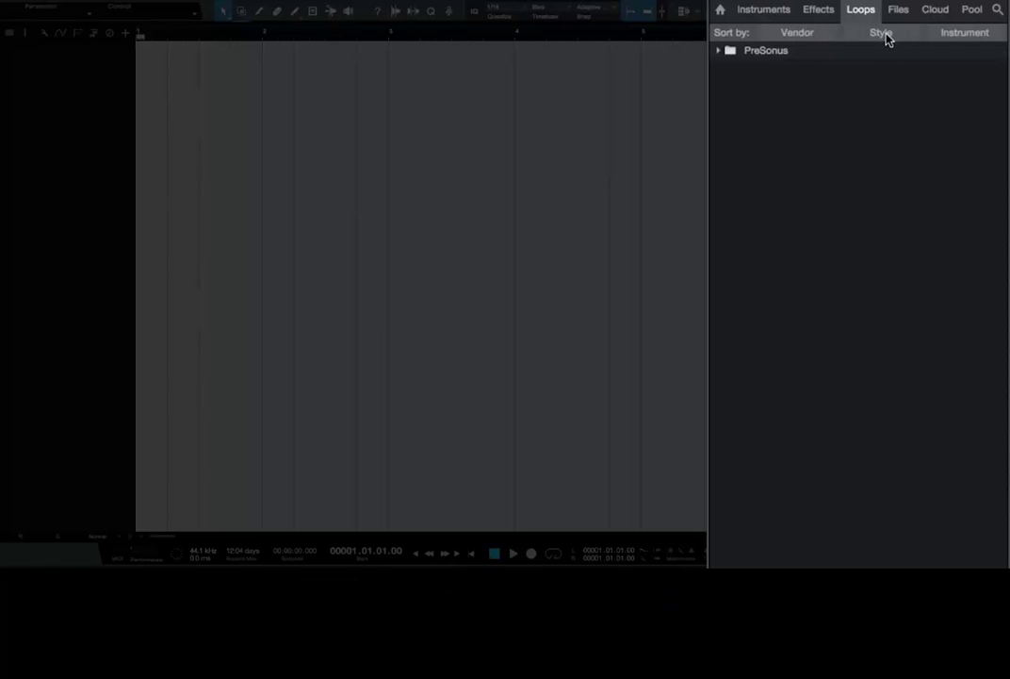
Step: Review the Vendor, Style and Instrument sort options without changing them
left_click(825, 36)
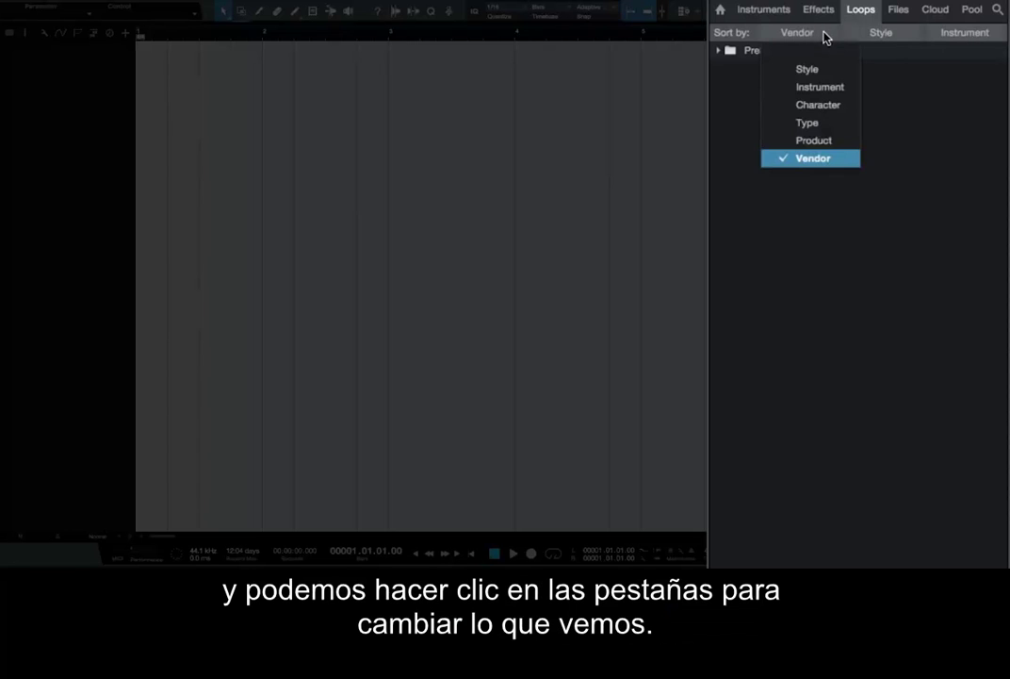
left_click(884, 35)
left_click(884, 35)
left_click(923, 28)
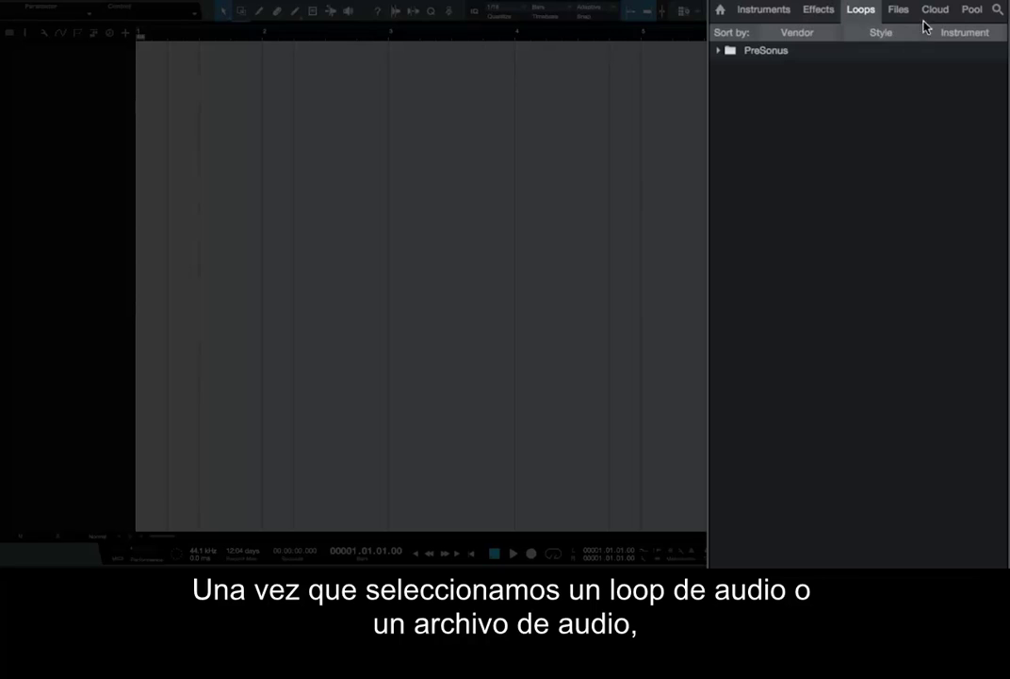
left_click(954, 34)
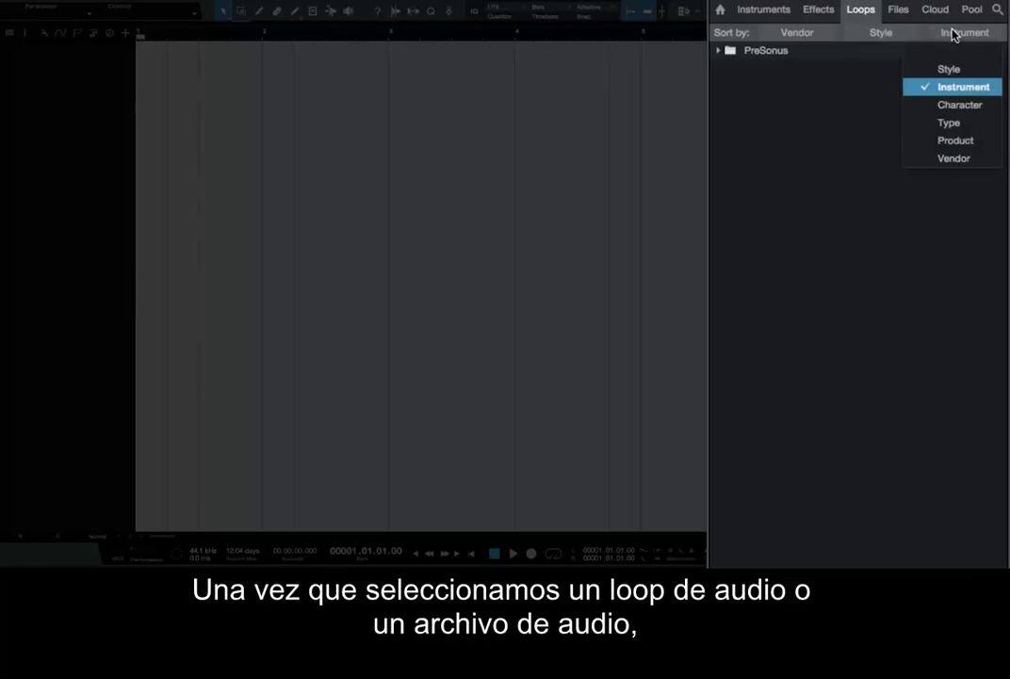
left_click(964, 86)
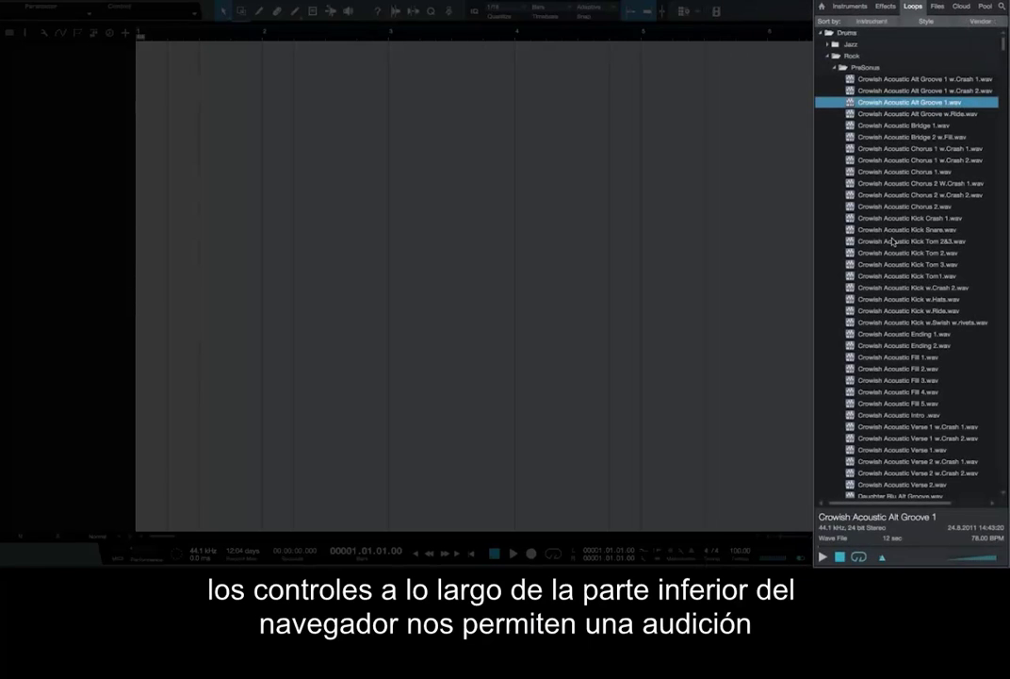
Step: Preview and stop the Crowish Acoustic Alt Groove 1 loop (78 BPM), then disable tempo-synced preview
scroll(839, 377, "down", 1)
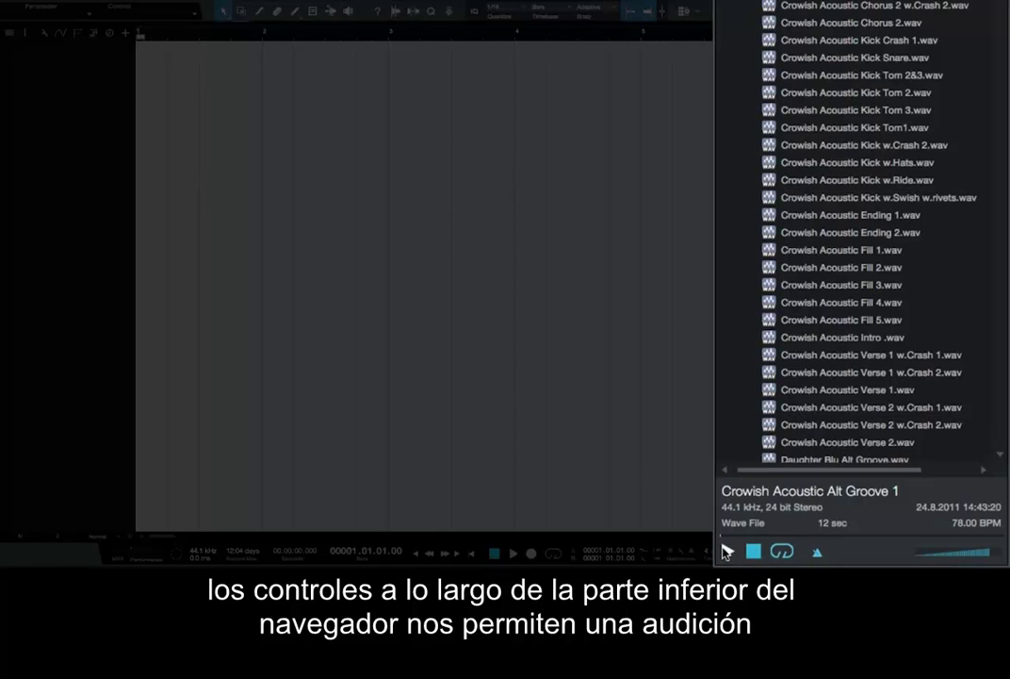
left_click(727, 554)
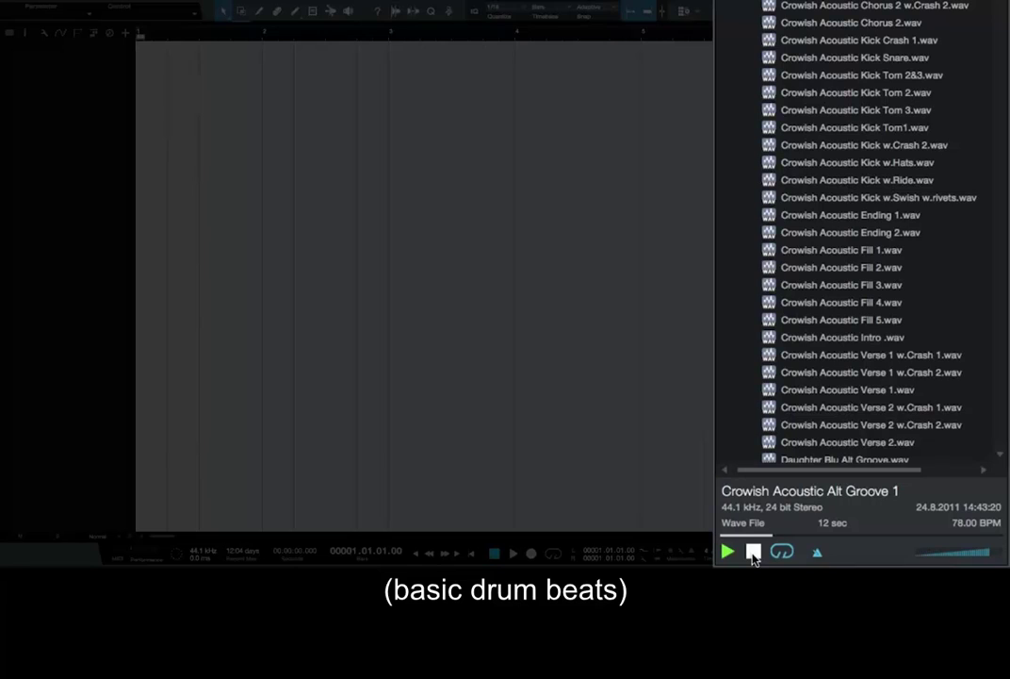
left_click(753, 553)
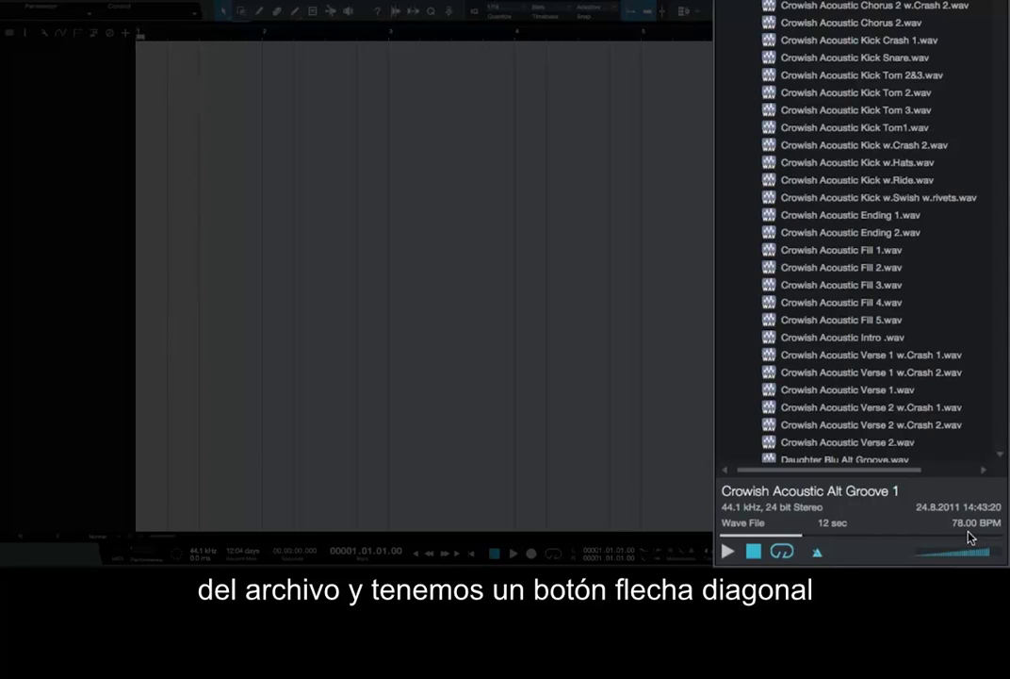
left_click(819, 555)
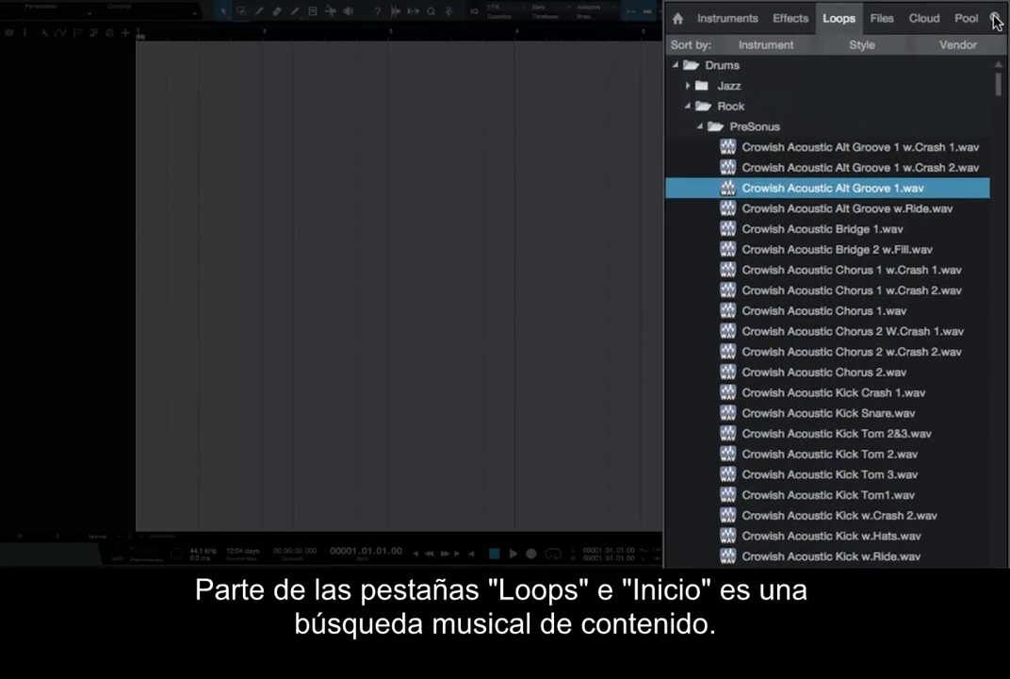
Step: Show the loop search field with its colour-coded Style, Instrument and Character tag filters
left_click(996, 19)
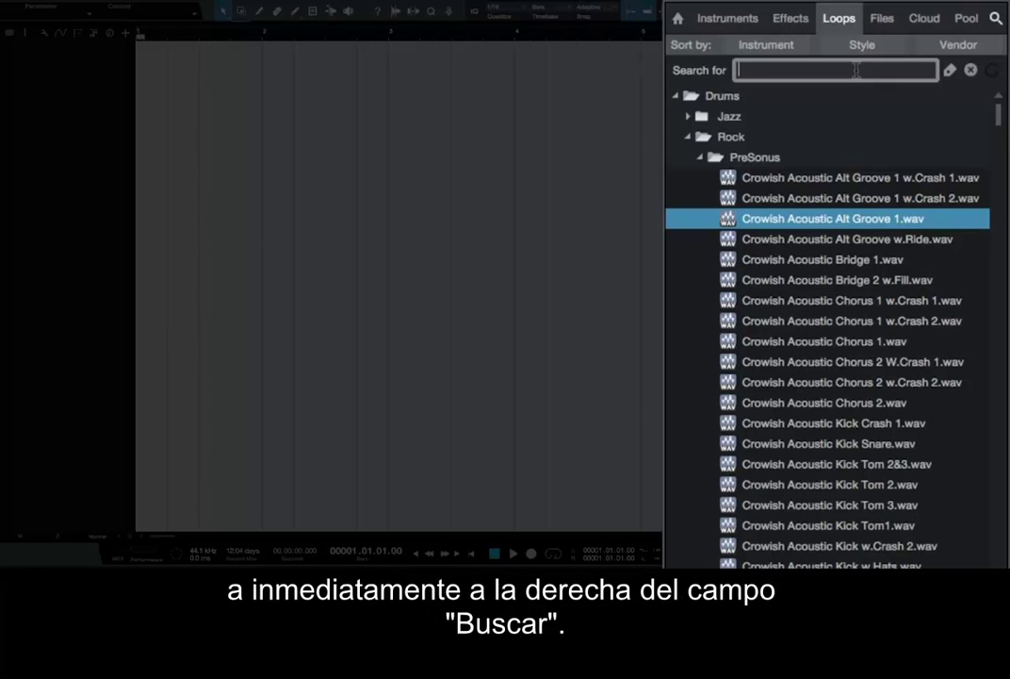
left_click(950, 74)
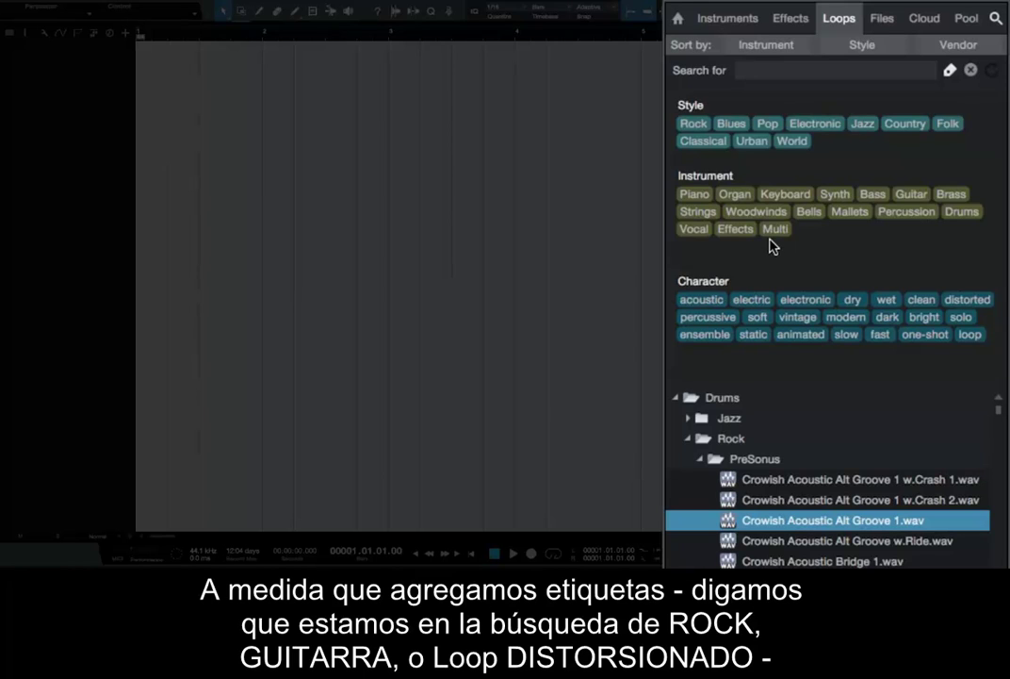
left_click(690, 126)
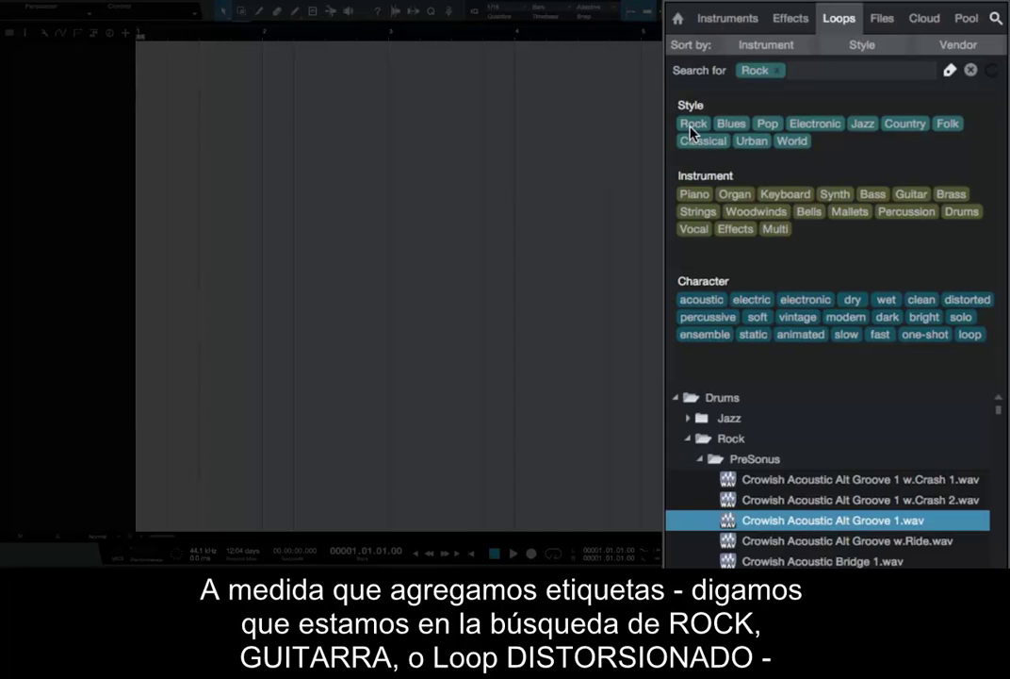
left_click(912, 195)
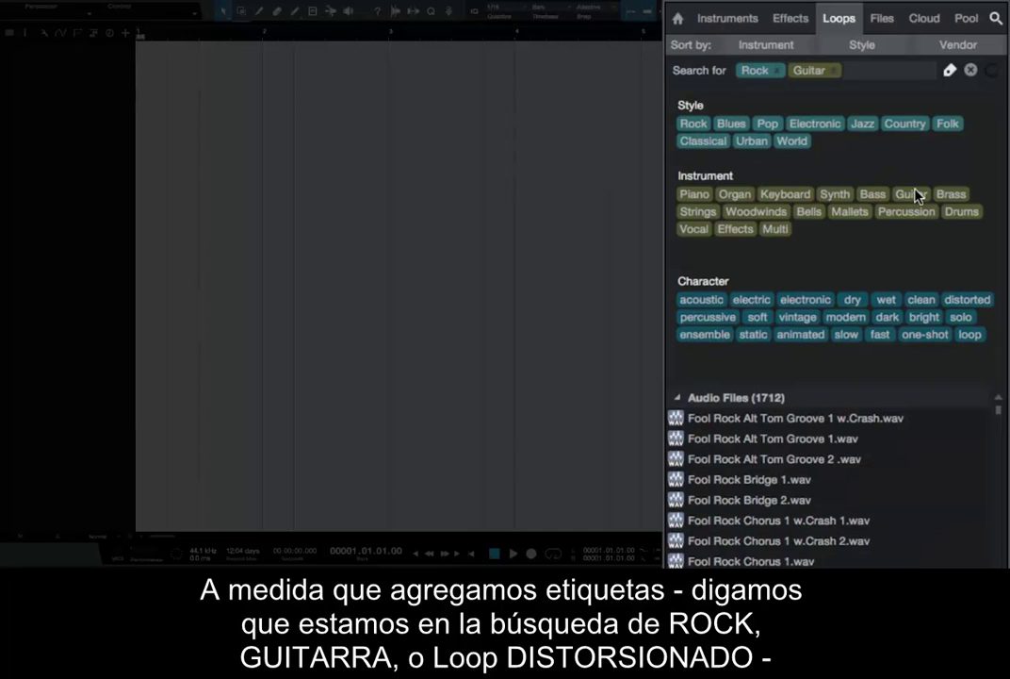
left_click(969, 298)
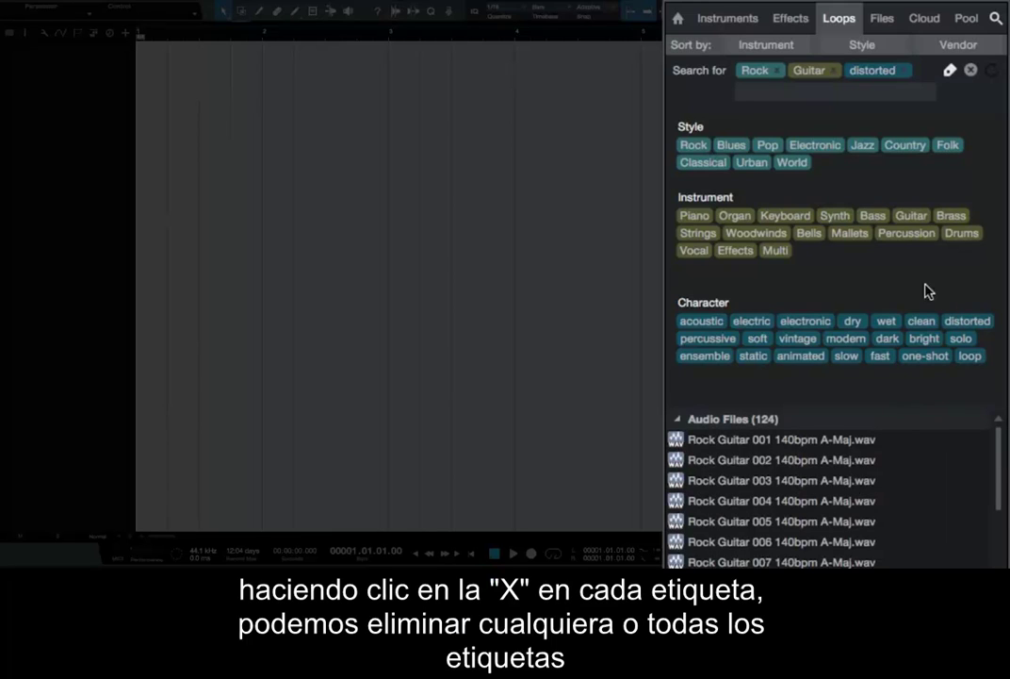
left_click(905, 72)
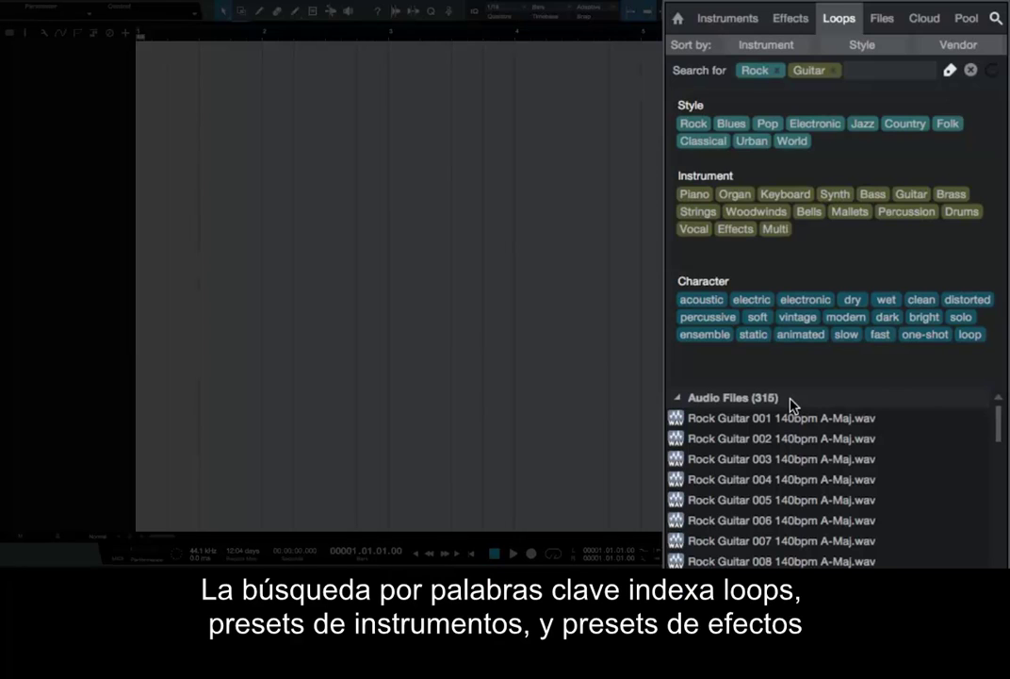
left_click(833, 71)
left_click(778, 72)
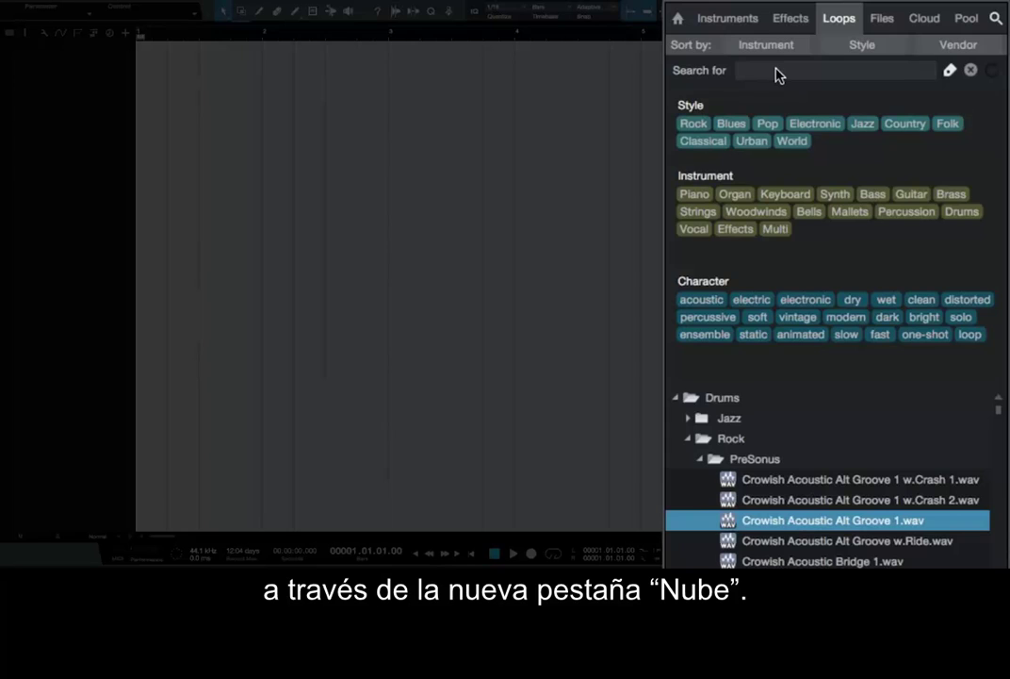
Step: Switch the Browser to the Cloud tab and scroll through the PreSonus Shop page
left_click(921, 21)
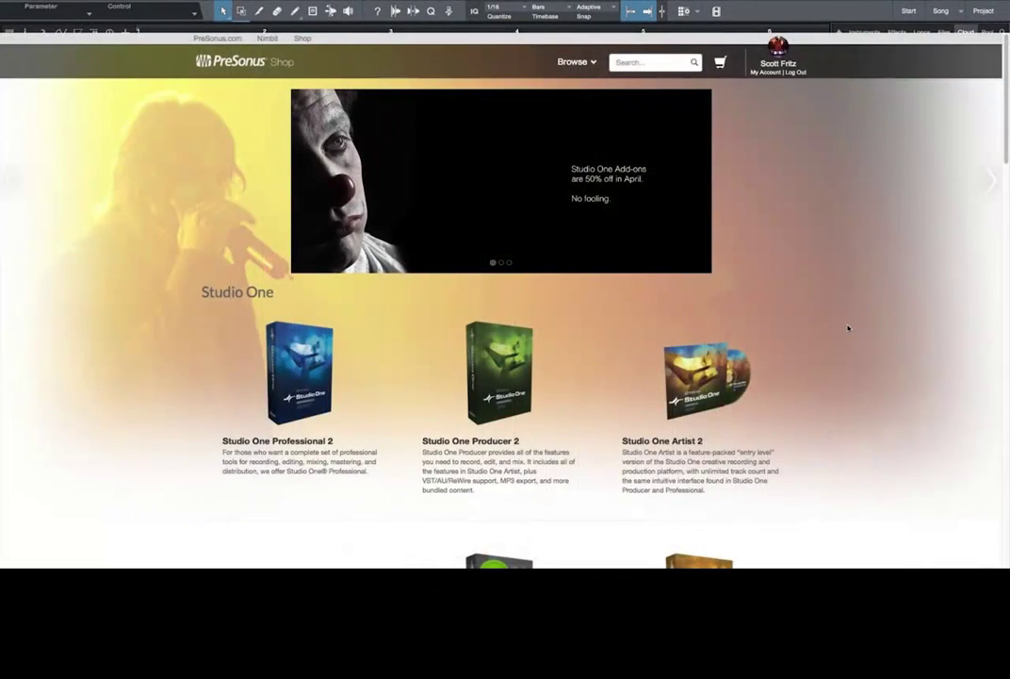
scroll(849, 328, "down", 5)
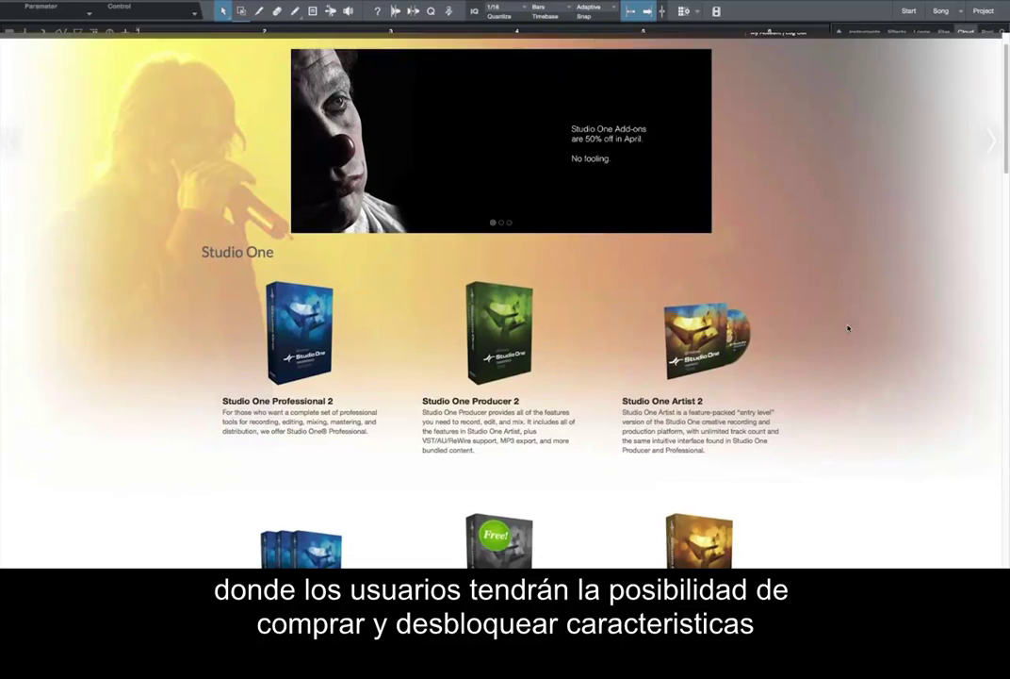
scroll(849, 328, "down", 7)
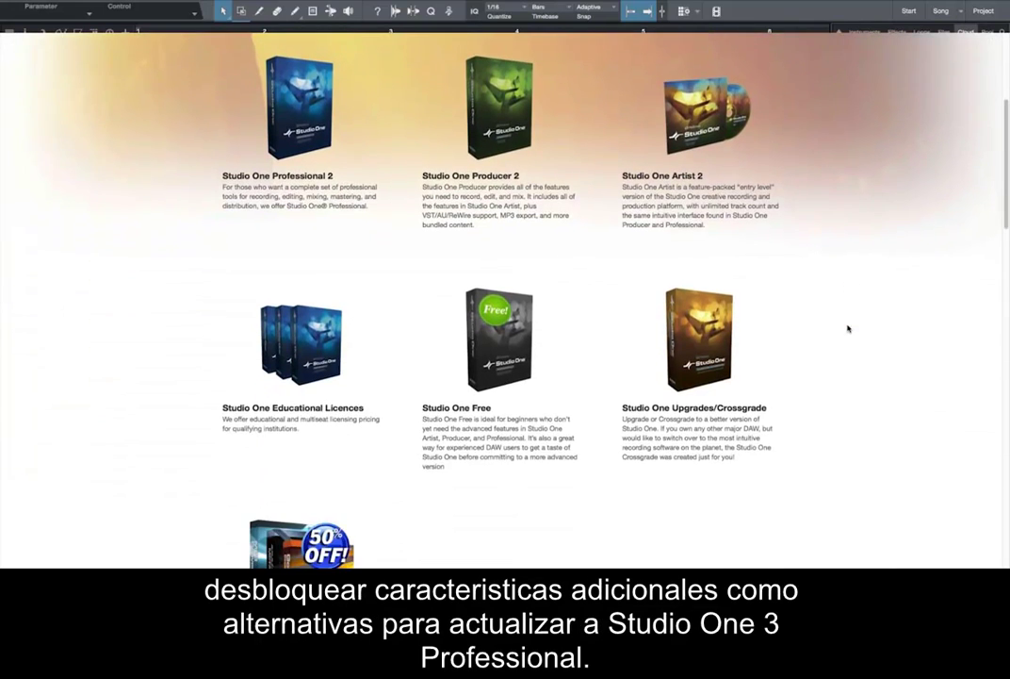
scroll(848, 328, "down", 5)
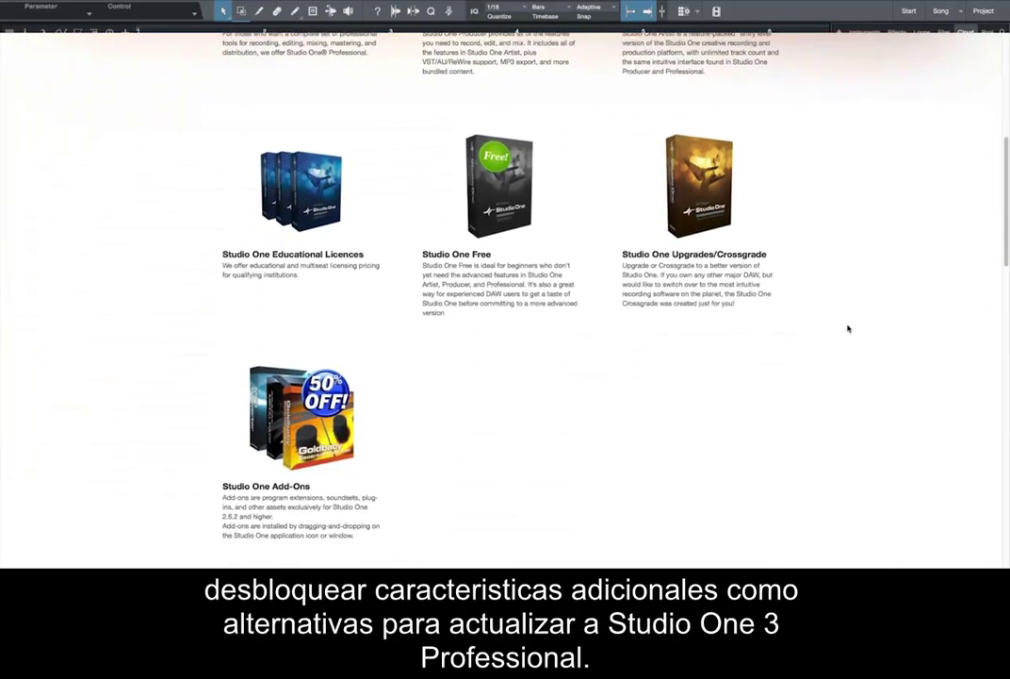
scroll(848, 328, "down", 1)
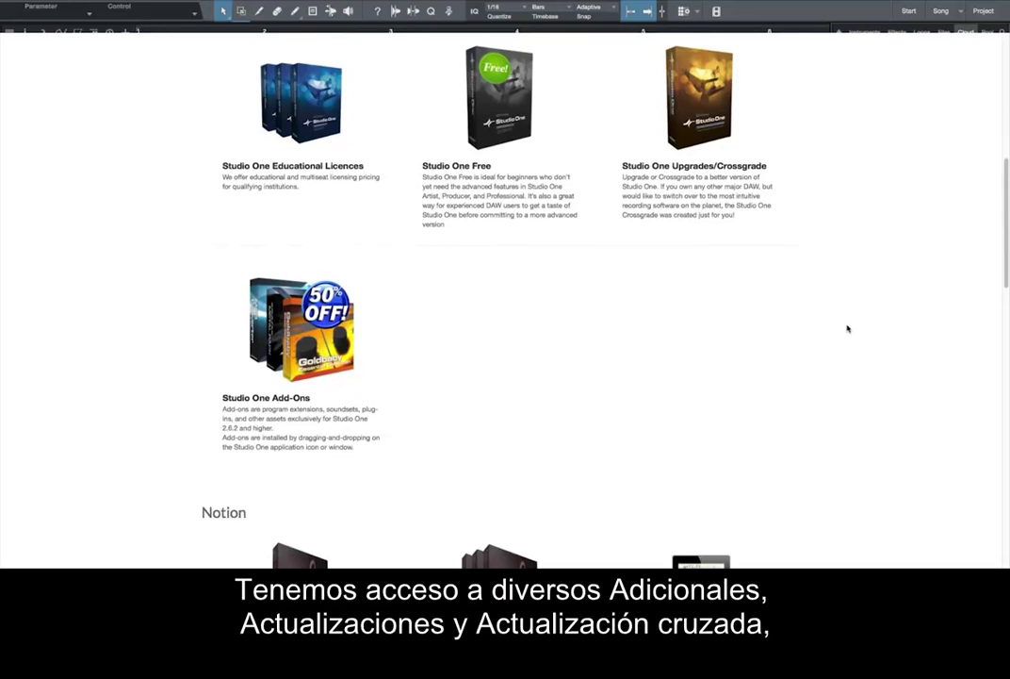
Step: Browse the Studio One Add-Ons products, e.g. MP3 Converter at $4.99, then return to Cloud
left_click(244, 399)
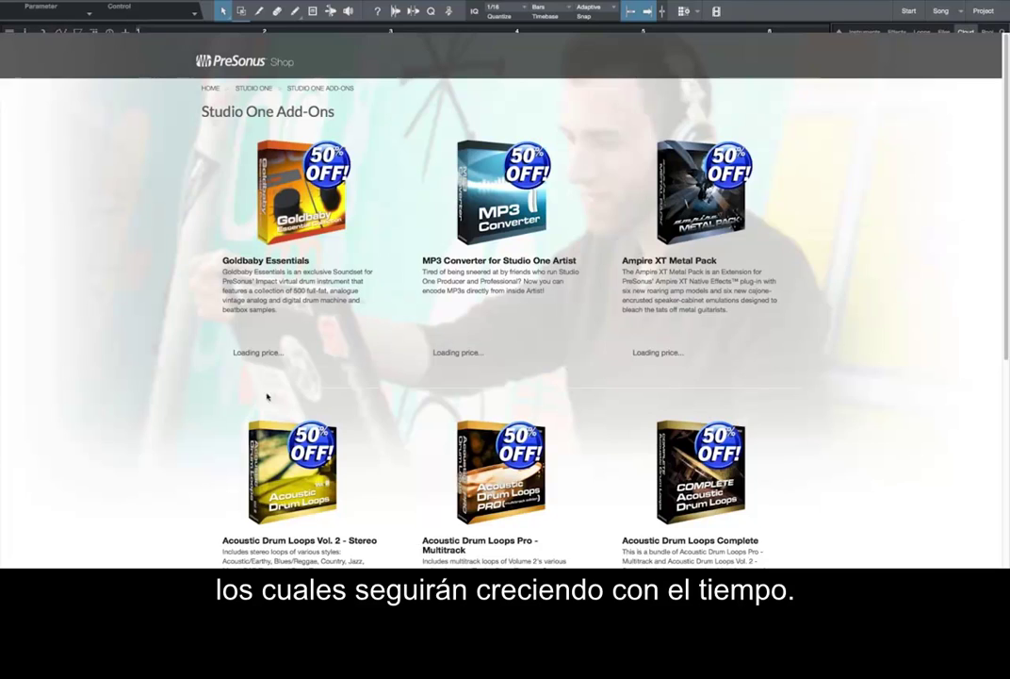
scroll(824, 340, "down", 1)
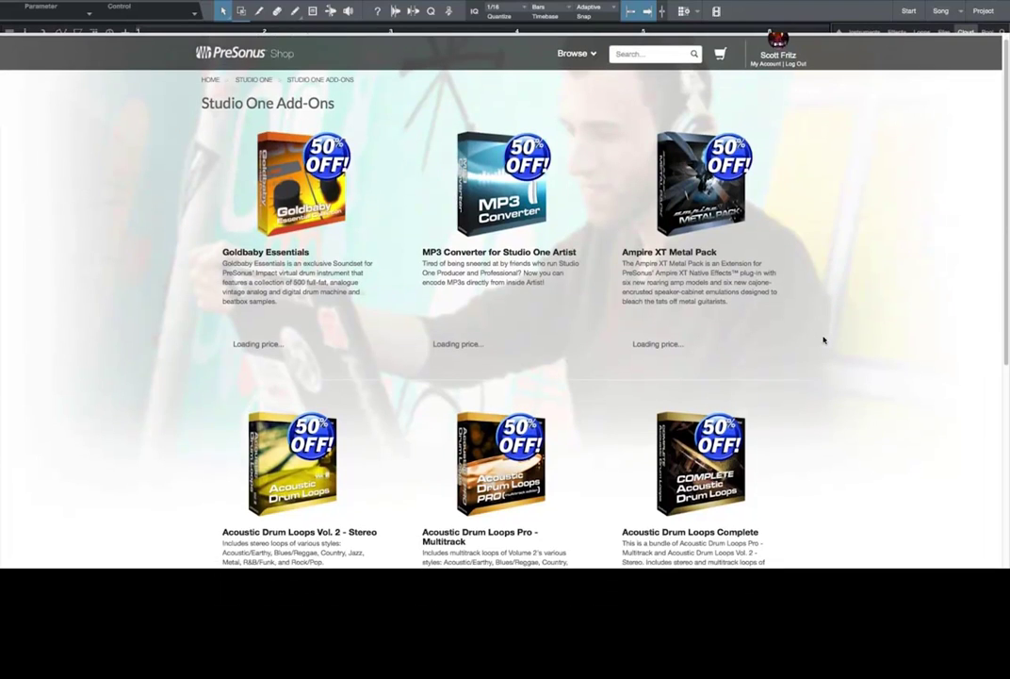
scroll(824, 340, "down", 2)
scroll(824, 340, "down", 1)
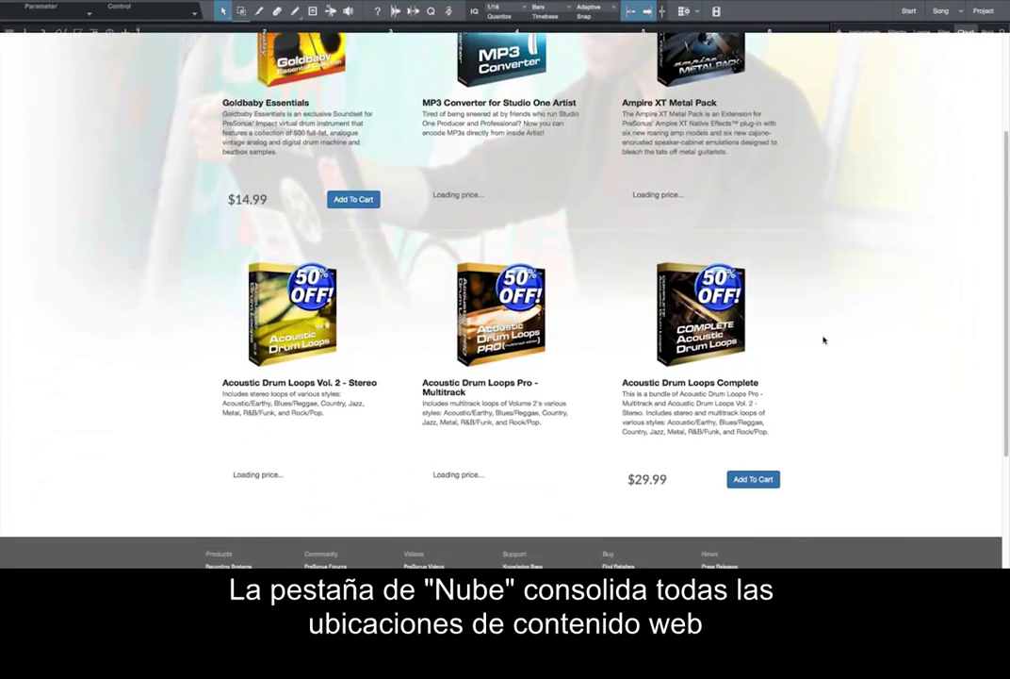
scroll(824, 340, "up", 2)
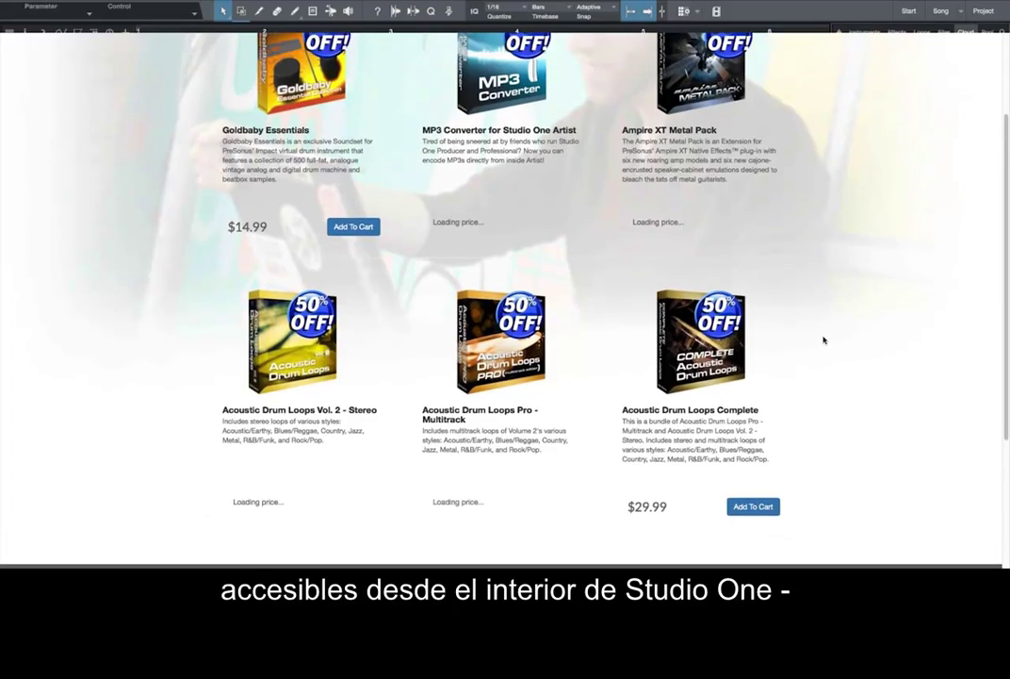
scroll(824, 340, "up", 1)
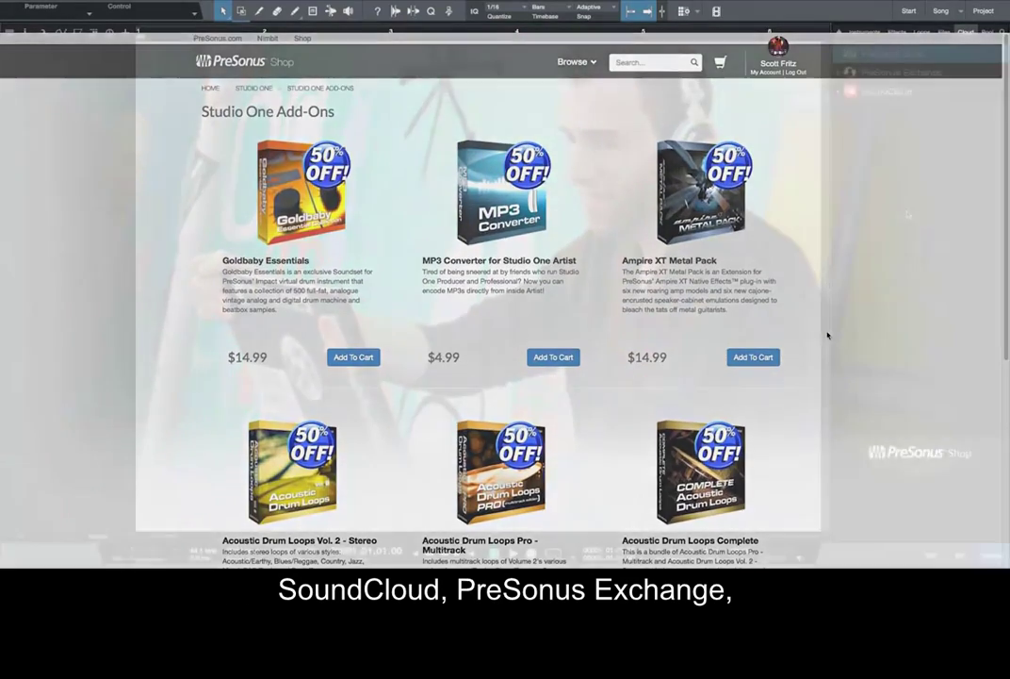
left_click(908, 214)
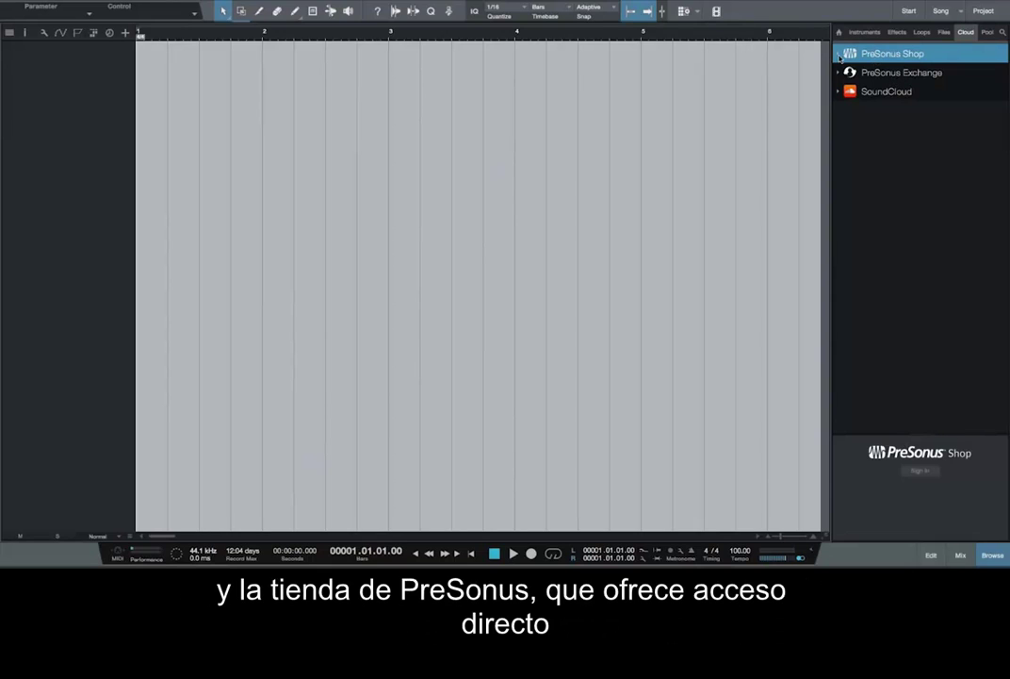
Step: Expand PreSonus Shop and PreSonus Exchange, briefly opening and closing Extensions and FX Chains
left_click(838, 54)
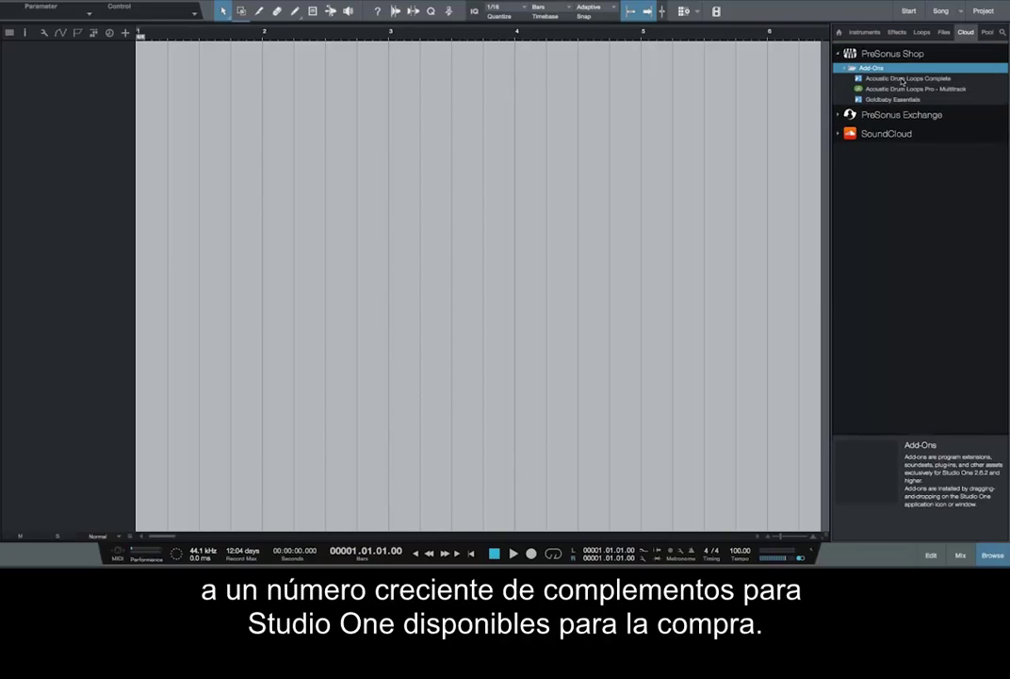
left_click(838, 115)
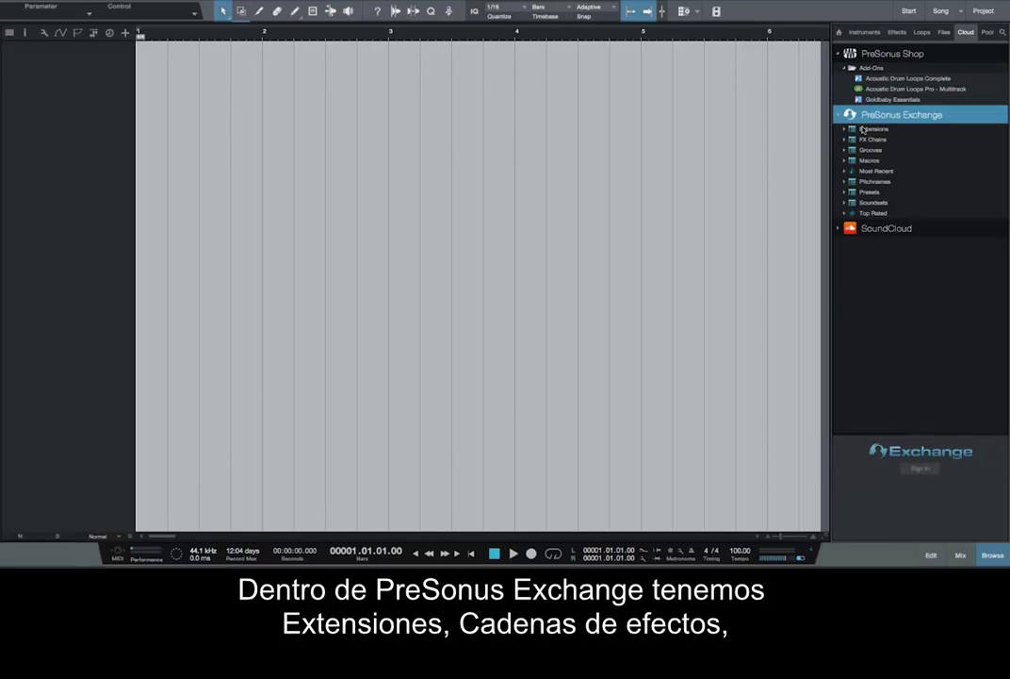
double_click(883, 132)
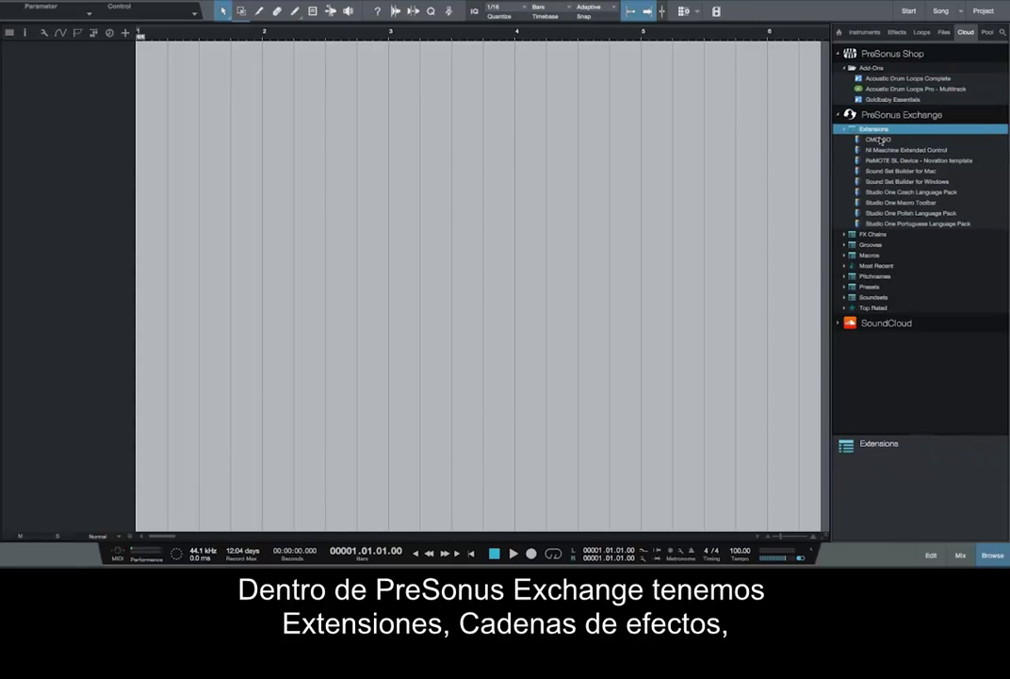
double_click(876, 235)
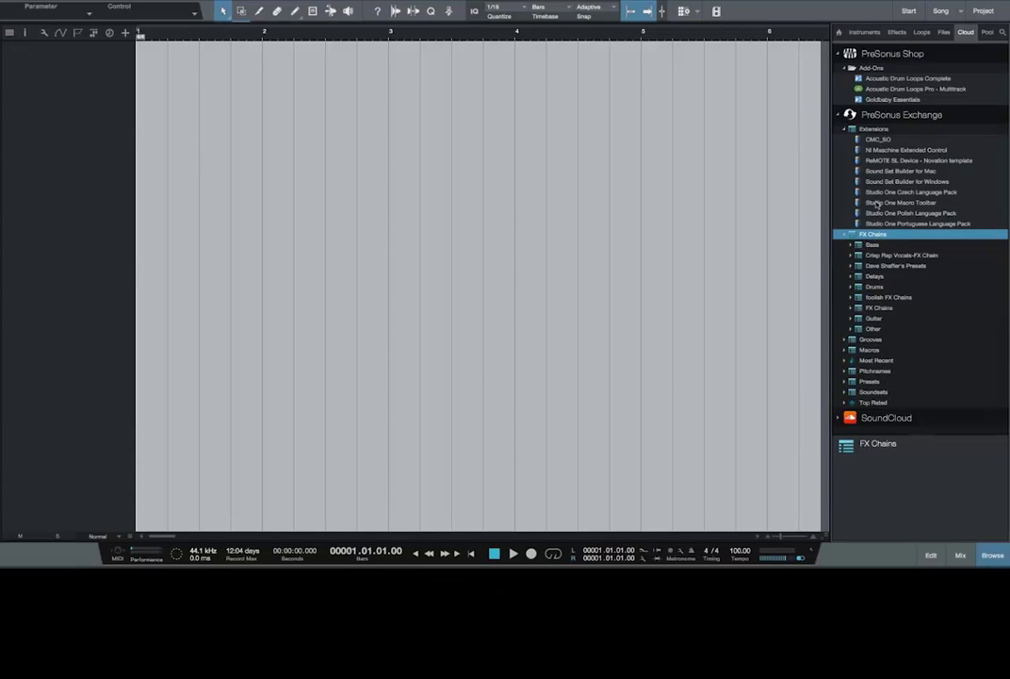
double_click(849, 131)
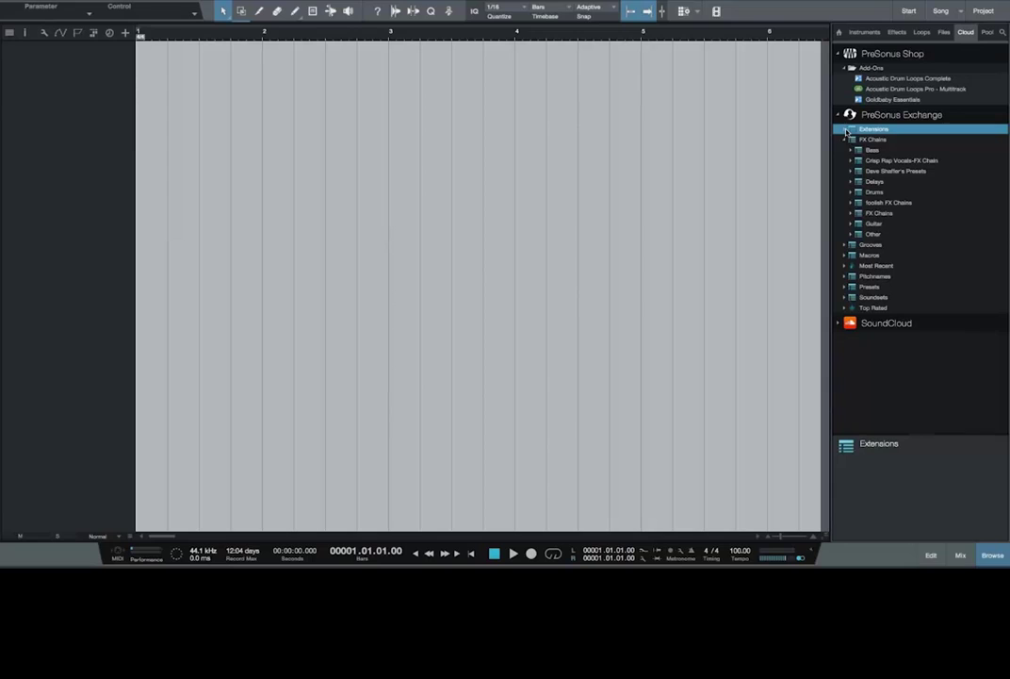
double_click(847, 140)
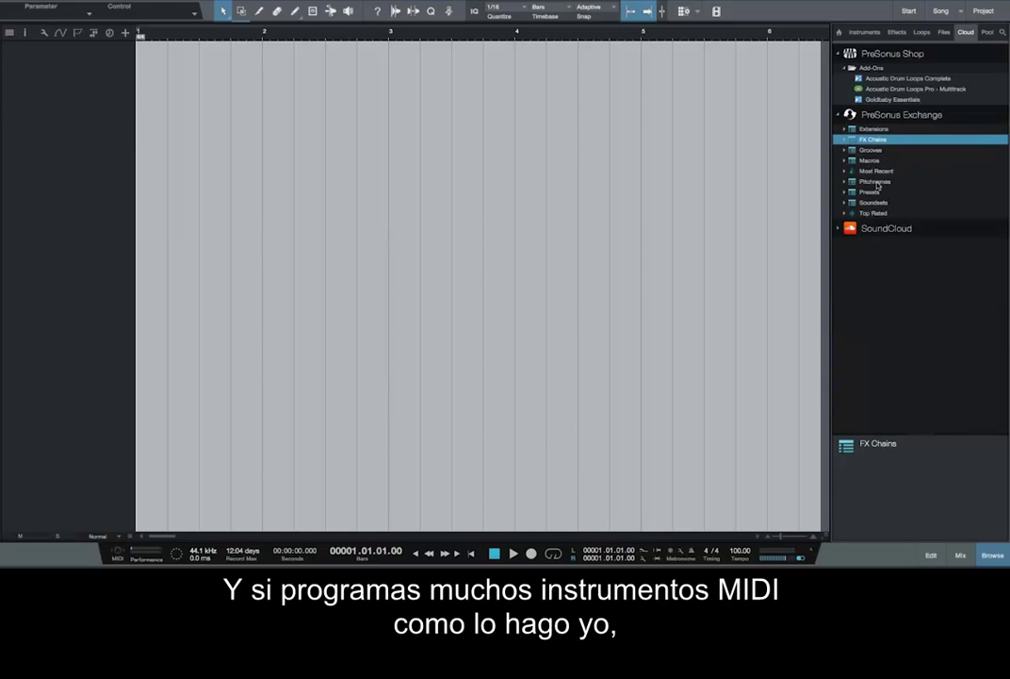
Step: Open and close the Pitchnames drum kit list, then re-expand PreSonus Shop's Add-Ons
double_click(875, 182)
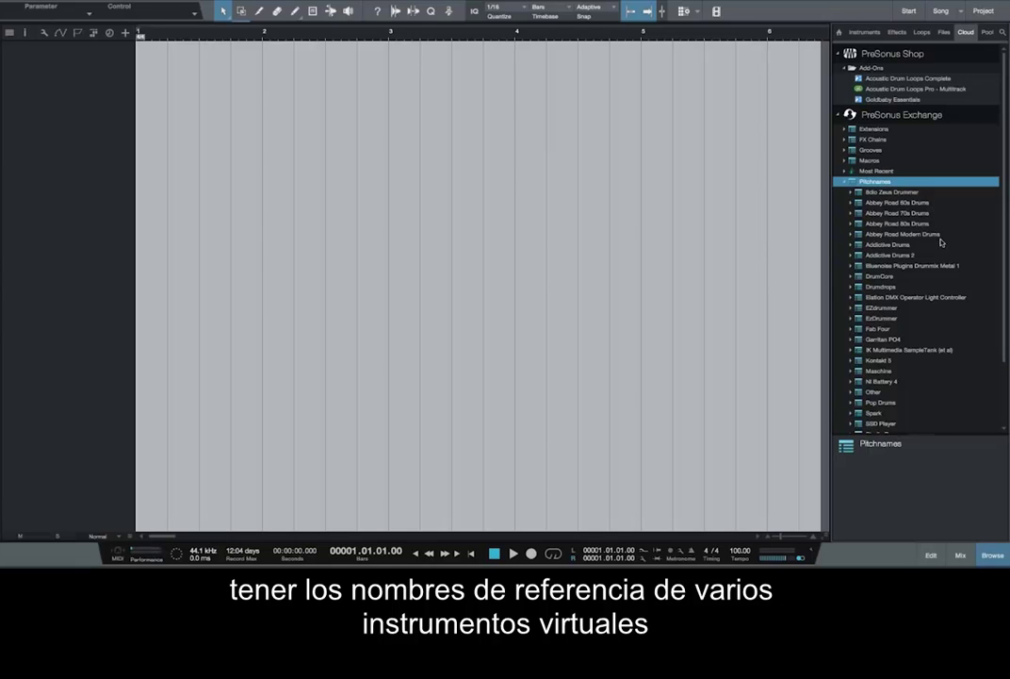
double_click(886, 183)
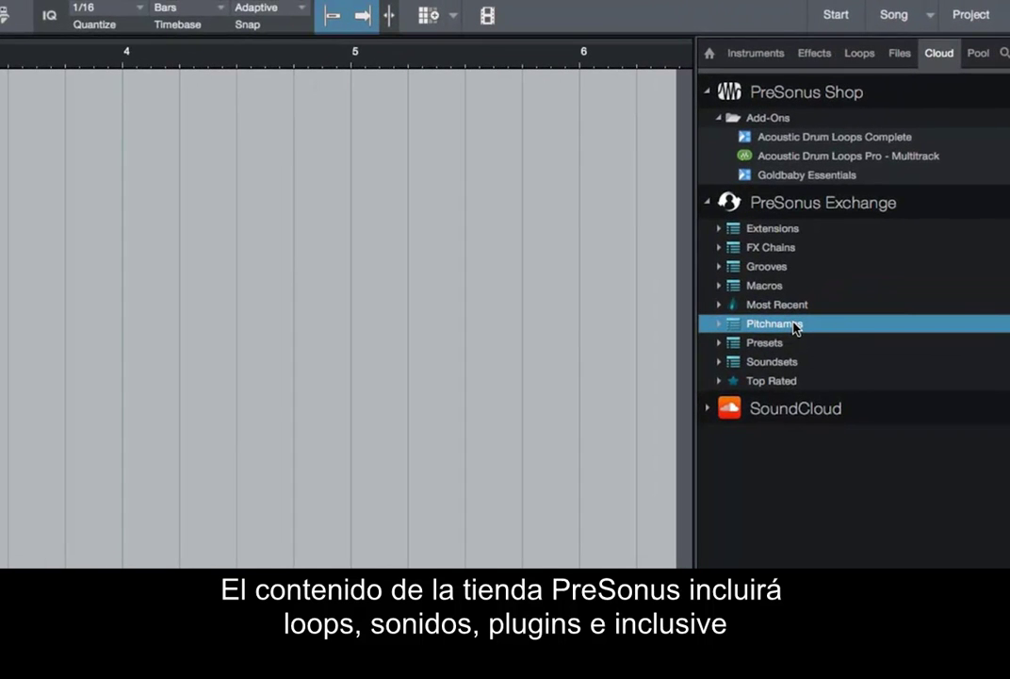
double_click(842, 93)
double_click(841, 94)
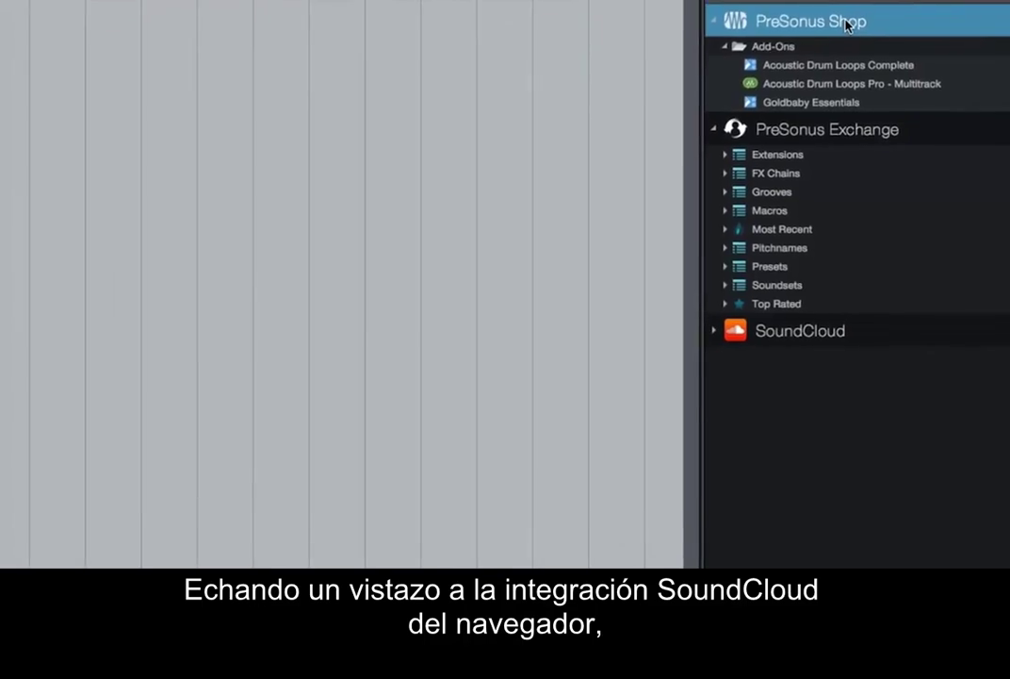
Step: Expand SoundCloud, view the GA025 03 Through My Door track details, then collapse Tracks
double_click(810, 212)
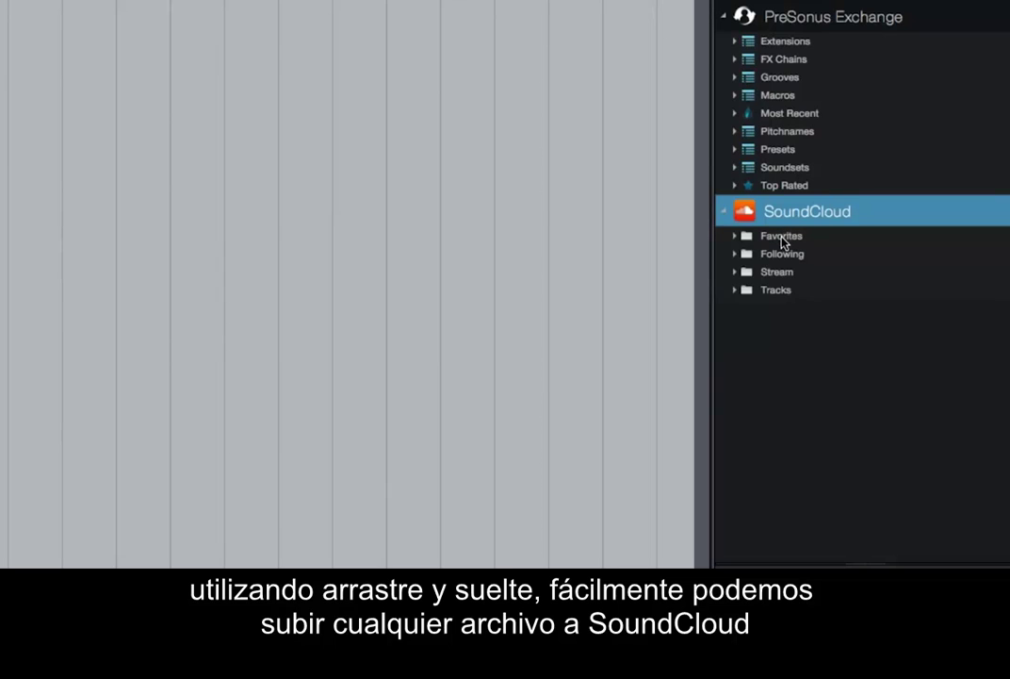
double_click(784, 291)
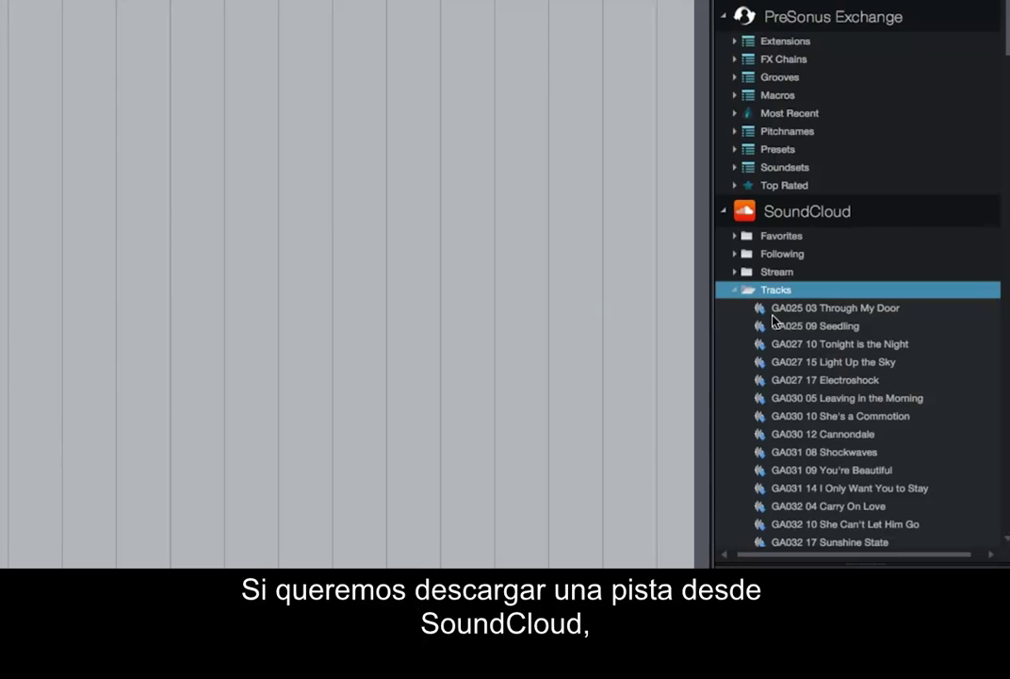
left_click(795, 312)
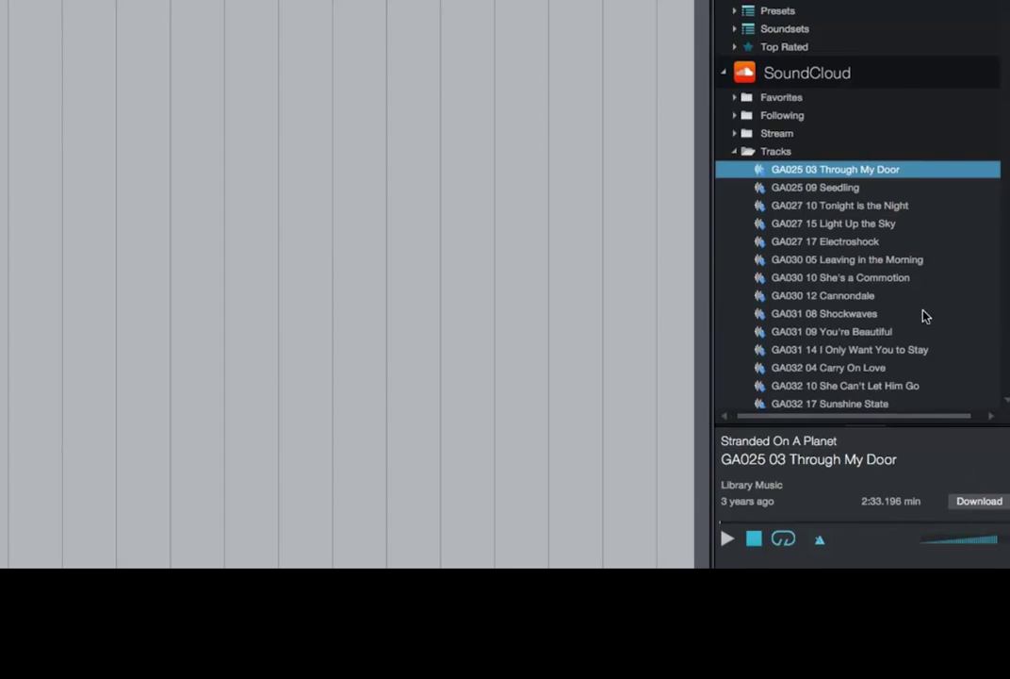
left_click(780, 291)
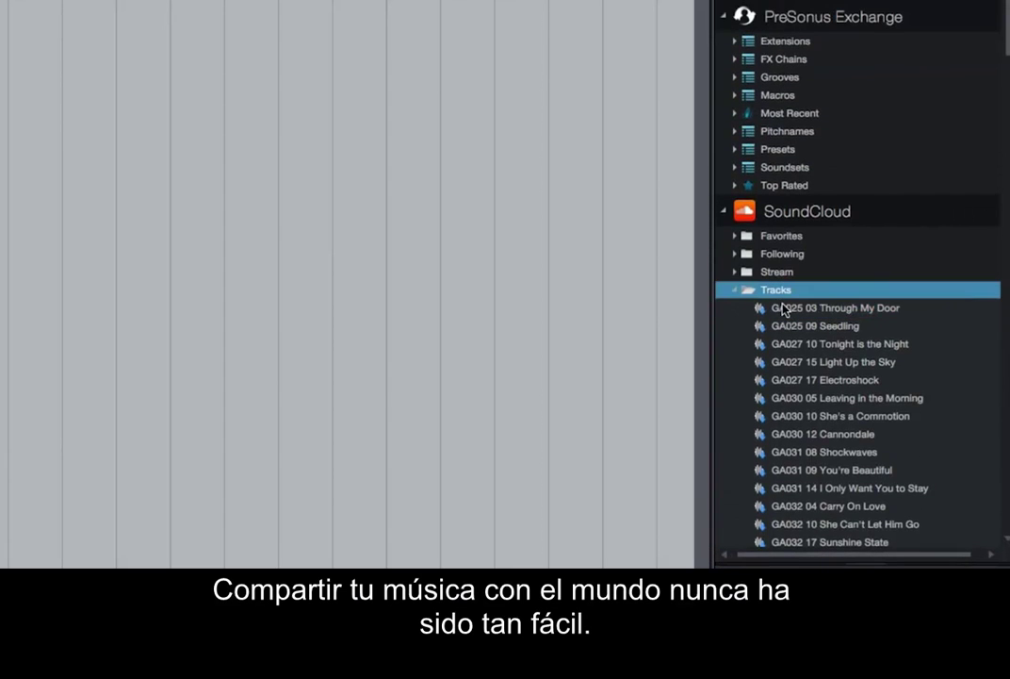
double_click(782, 291)
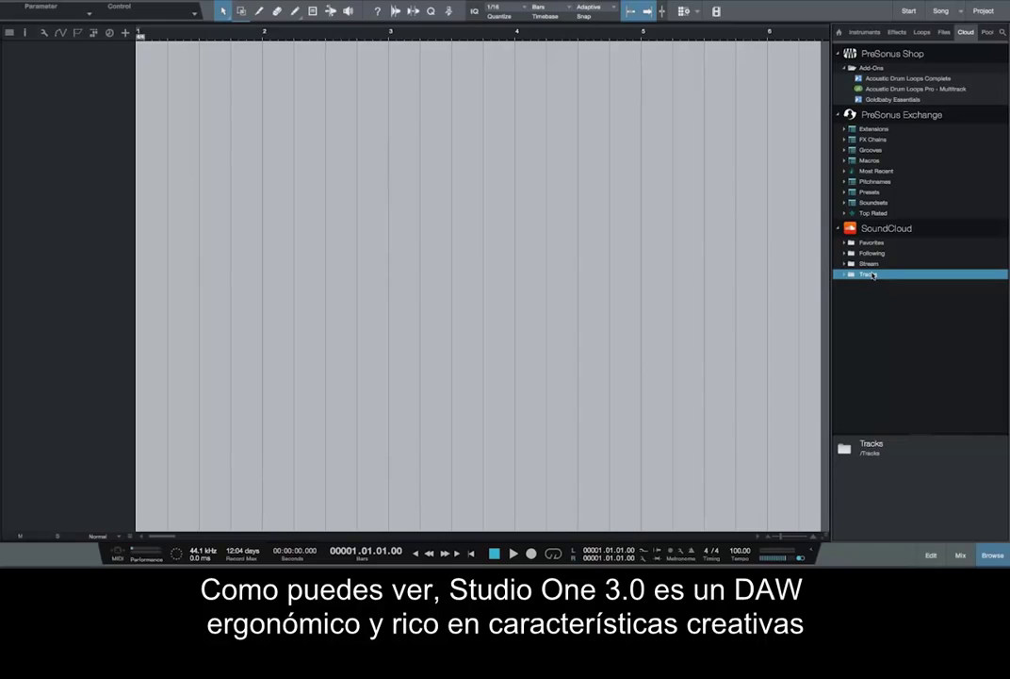